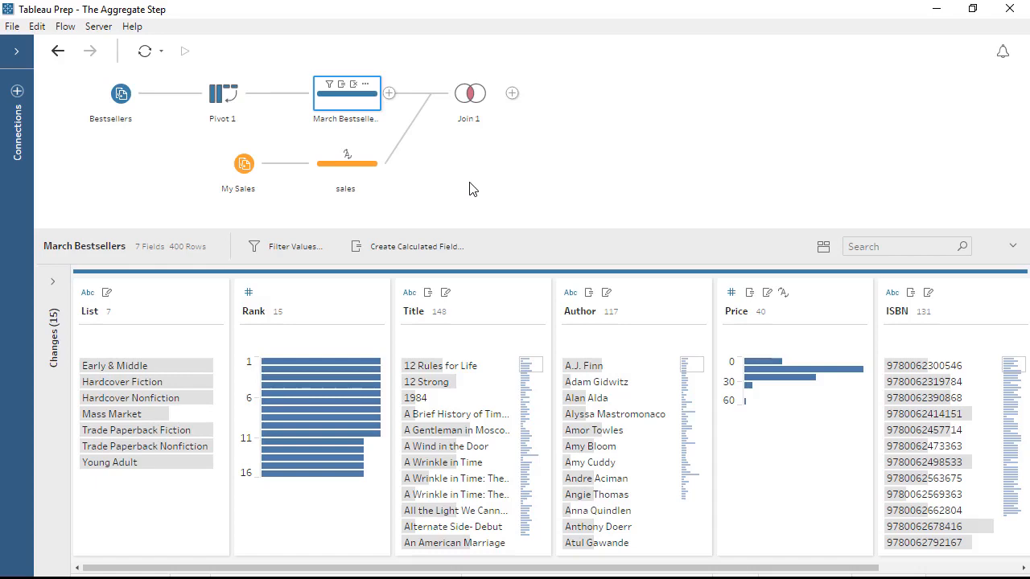
Step: Examine the row-level data of the March Bestsellers and sales steps in the data grid view
left_click(827, 248)
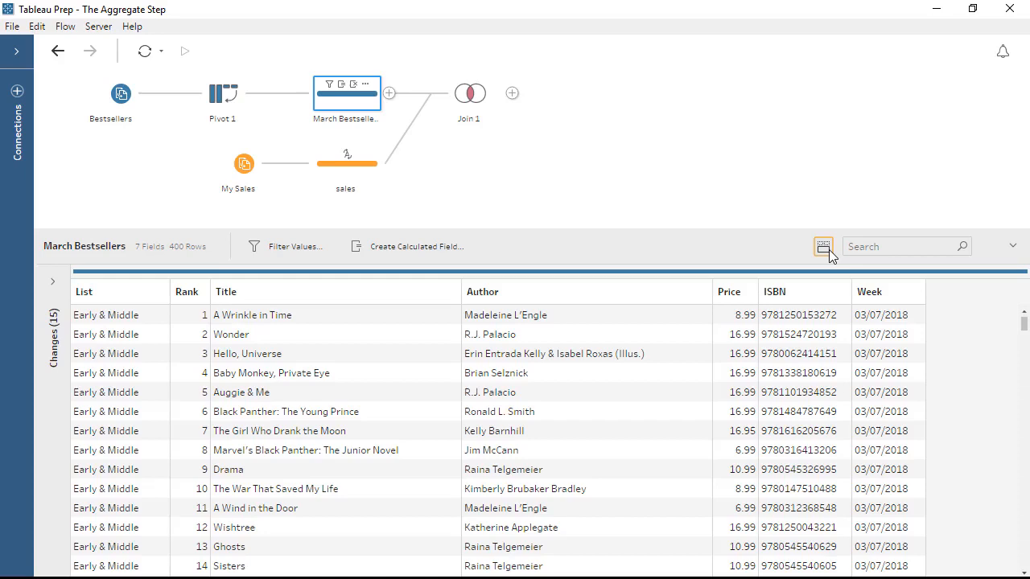
left_click(825, 249)
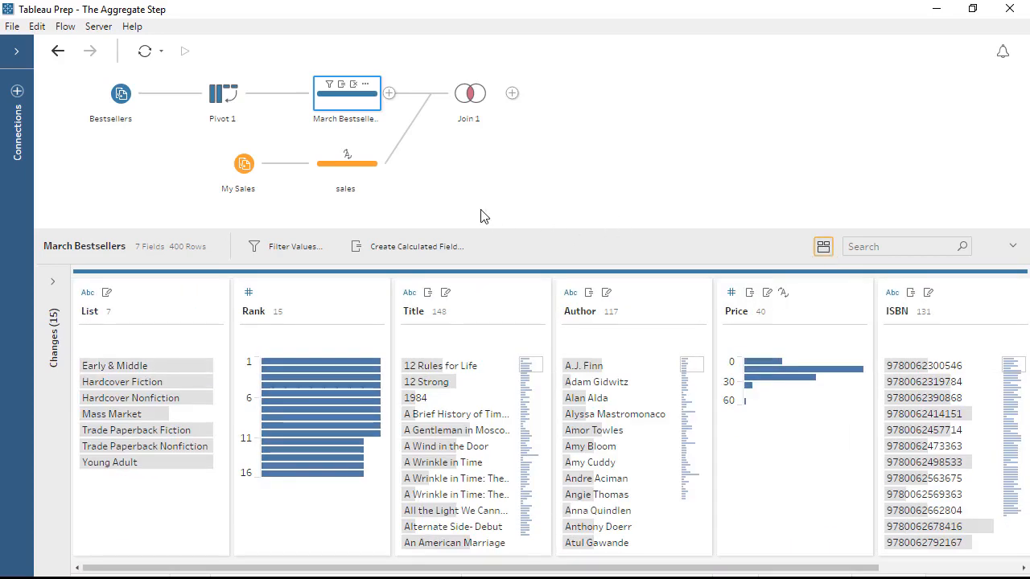
left_click(346, 178)
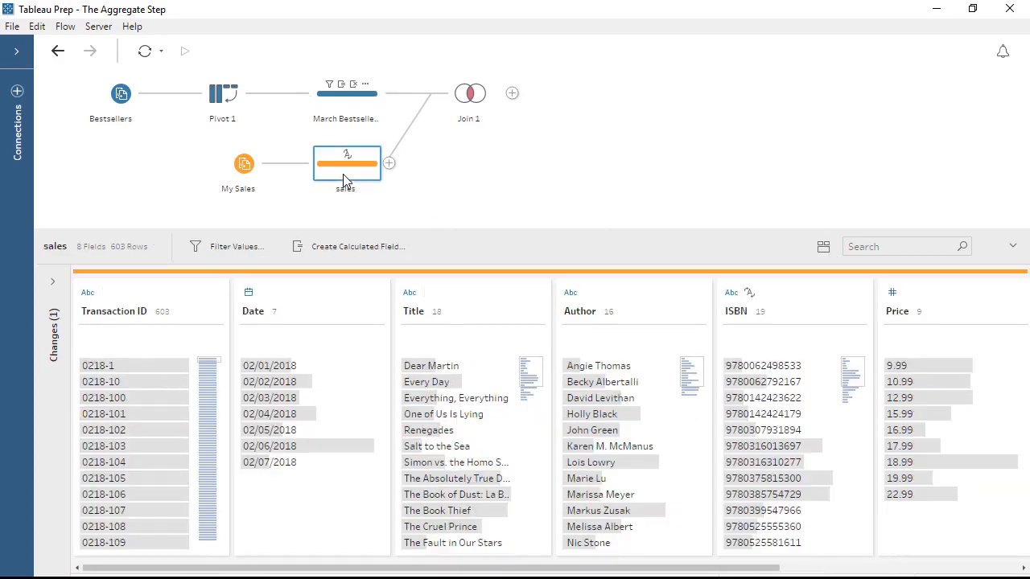
left_click(827, 246)
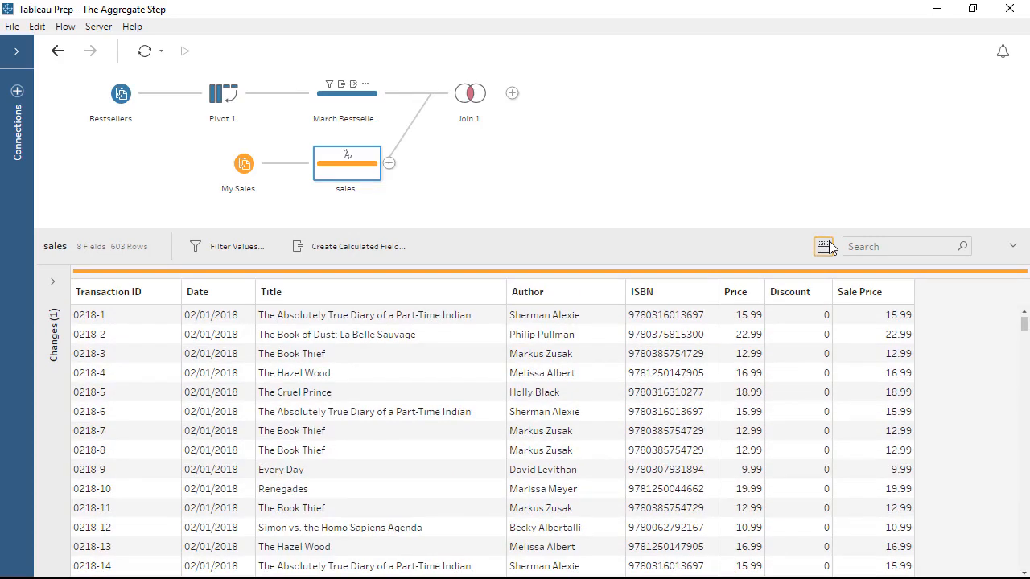
left_click(825, 247)
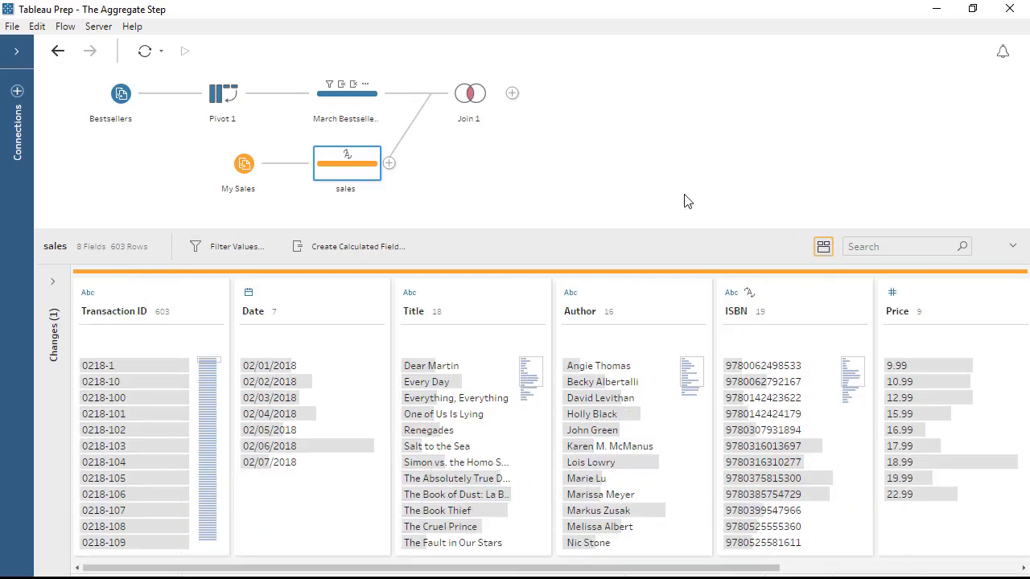
Step: Check the join results summary of Join 1 and remove that join from the flow
left_click(470, 95)
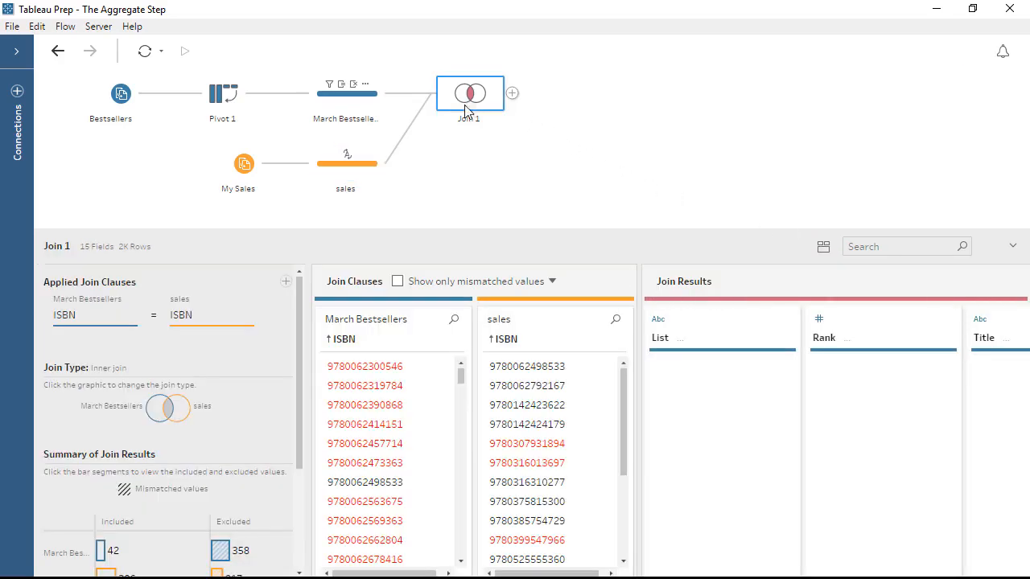
left_click_drag(299, 299, 299, 395)
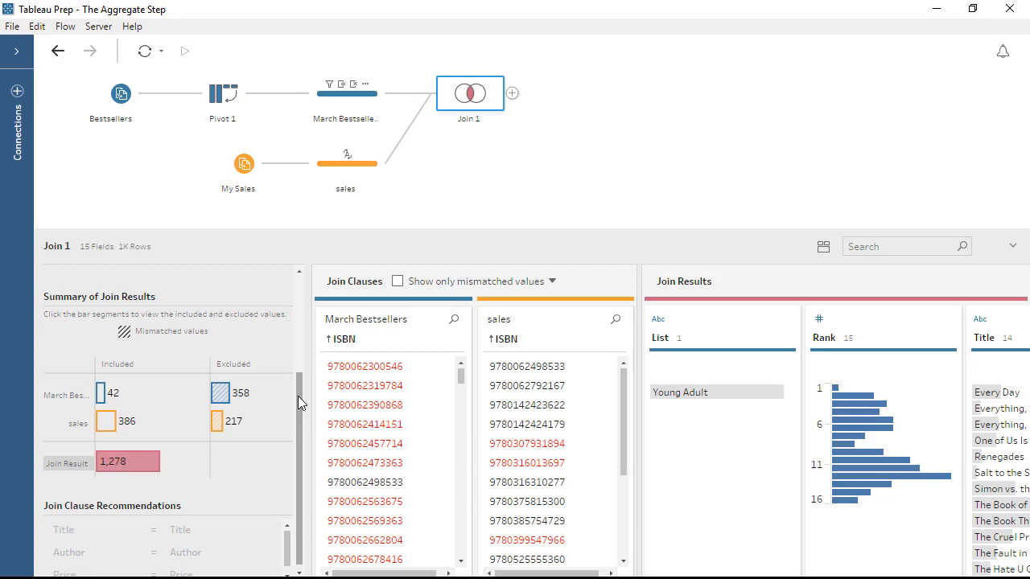
right_click(472, 106)
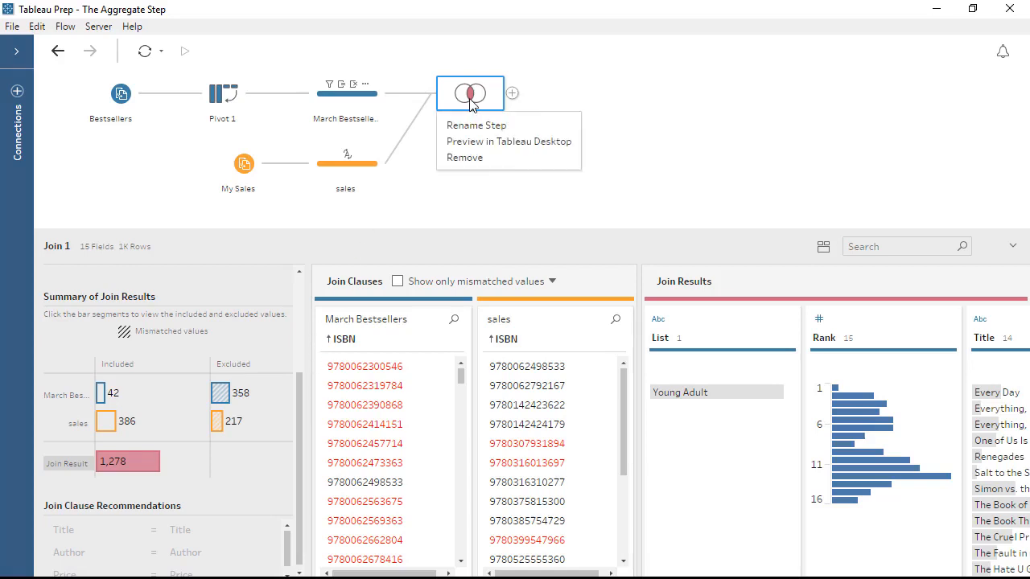
left_click(470, 157)
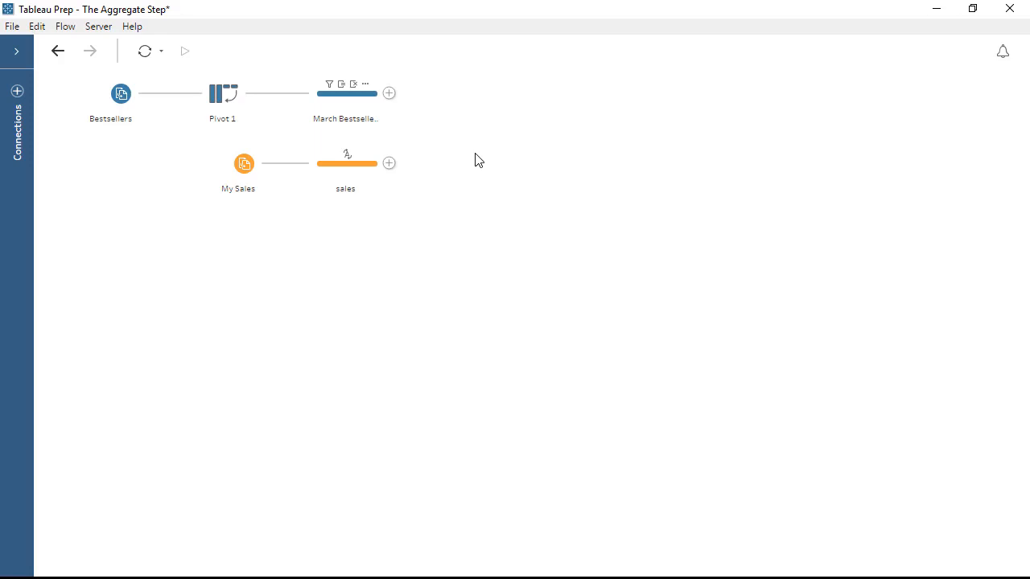
Step: Add an Aggregate step after sales, grouping by ISBN and counting Transaction ID
left_click(389, 164)
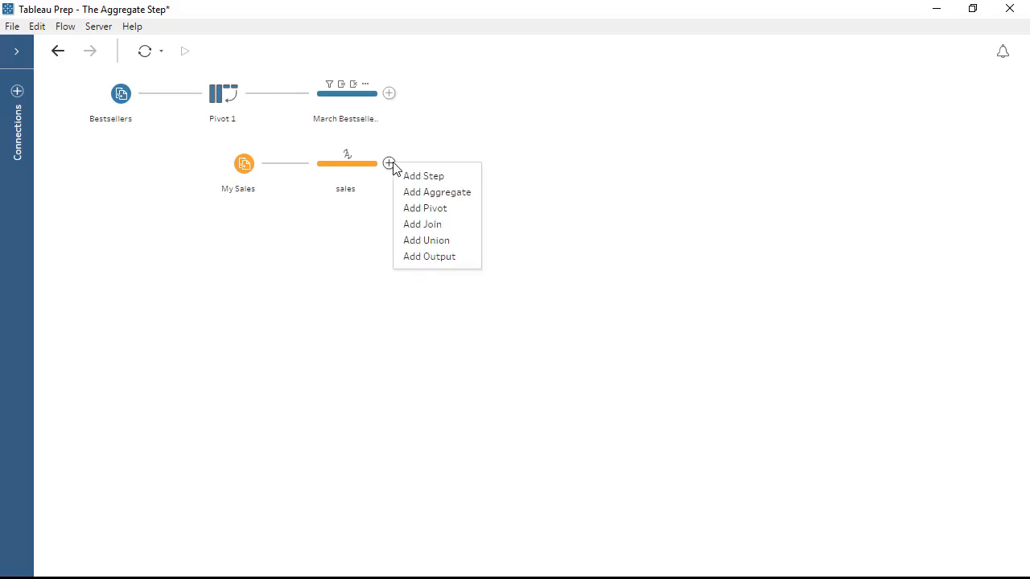
left_click(421, 192)
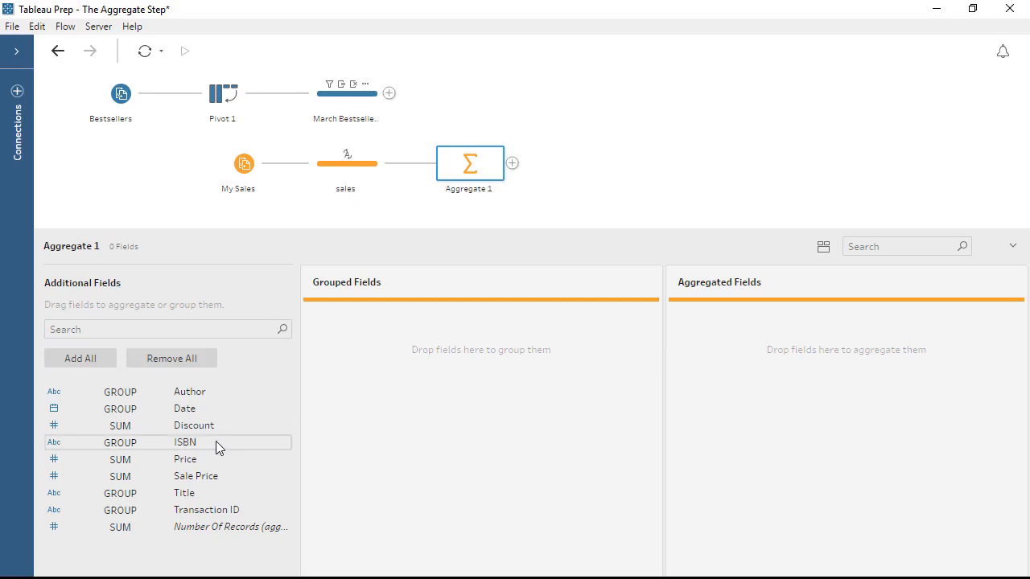
left_click_drag(216, 441, 382, 409)
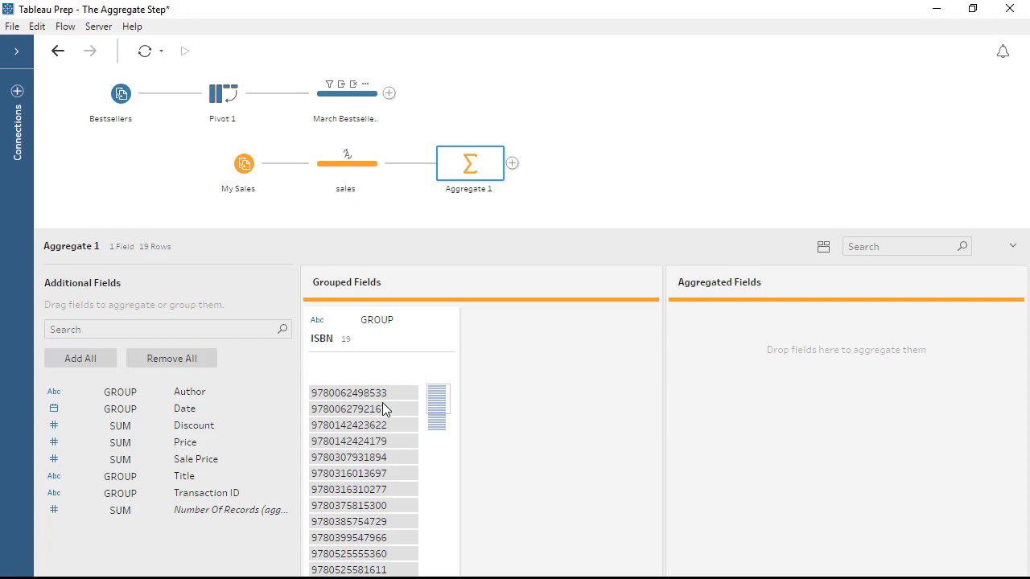
left_click_drag(222, 495, 680, 395)
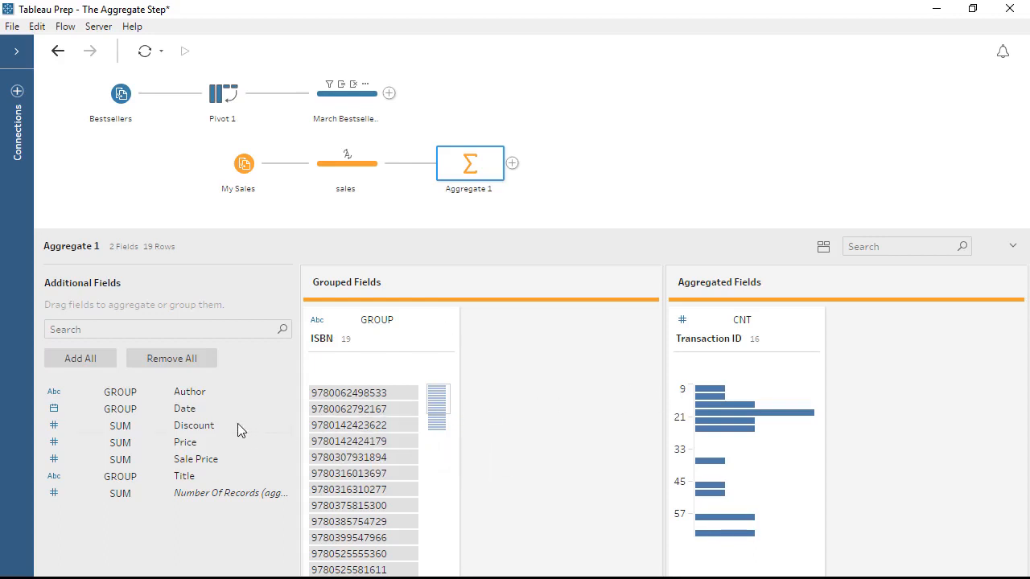
Step: Add Discount to the aggregated fields and set its aggregation to Average
left_click_drag(237, 423, 876, 352)
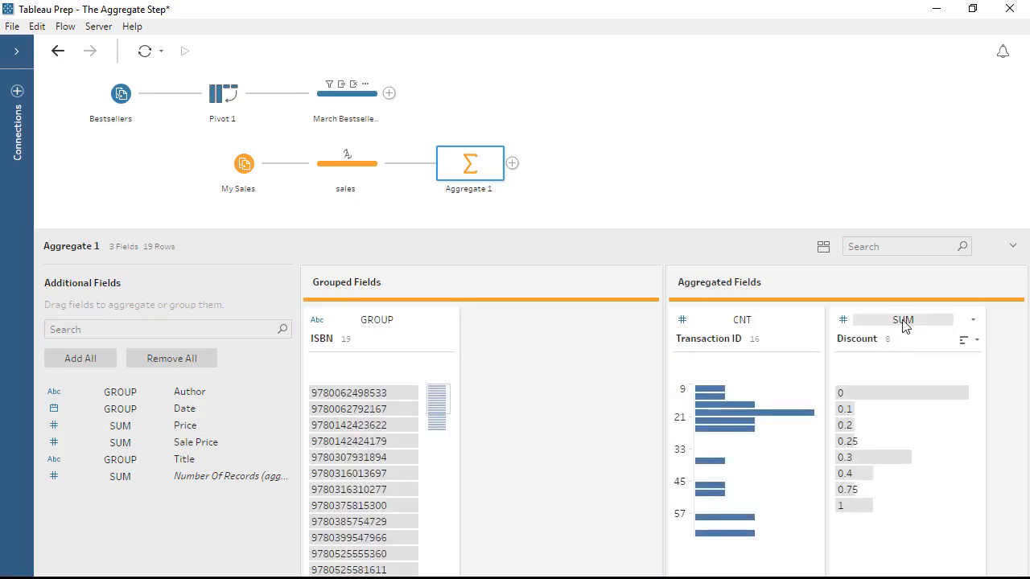
left_click(902, 320)
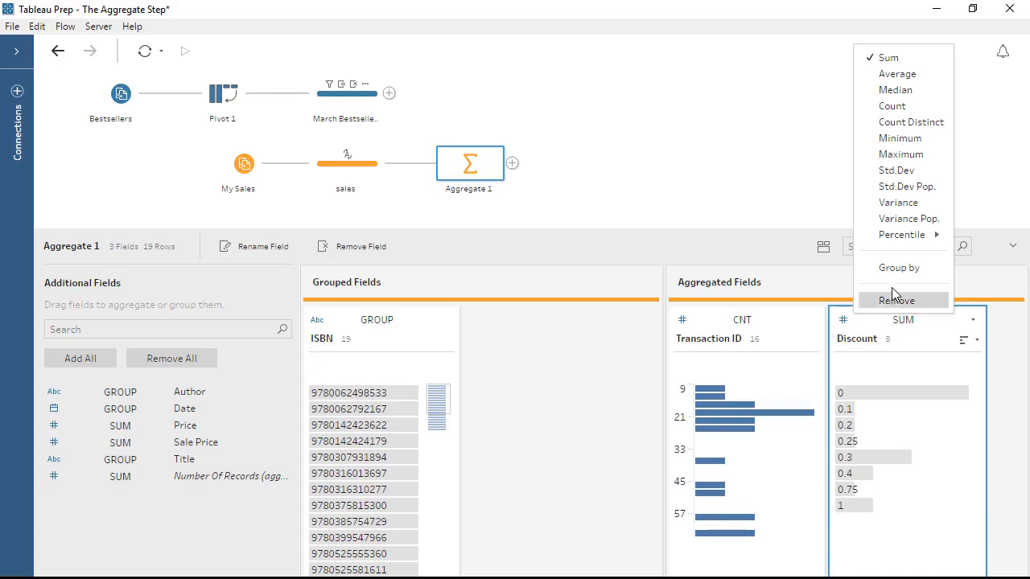
left_click(897, 74)
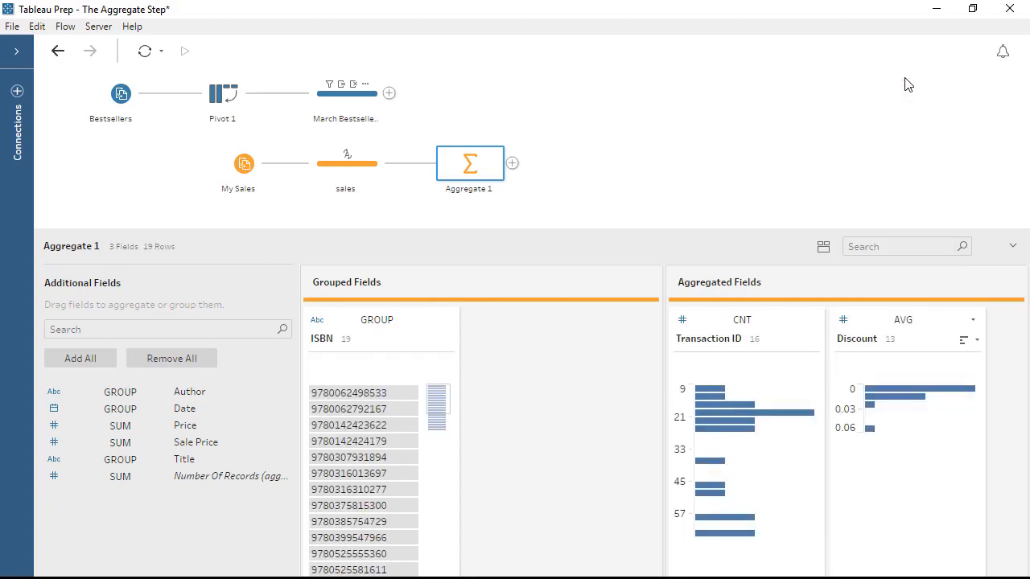
Step: Add a cleaning step after Aggregate 1 and rename its Transaction ID field to "Number of Books Sold"
left_click(511, 164)
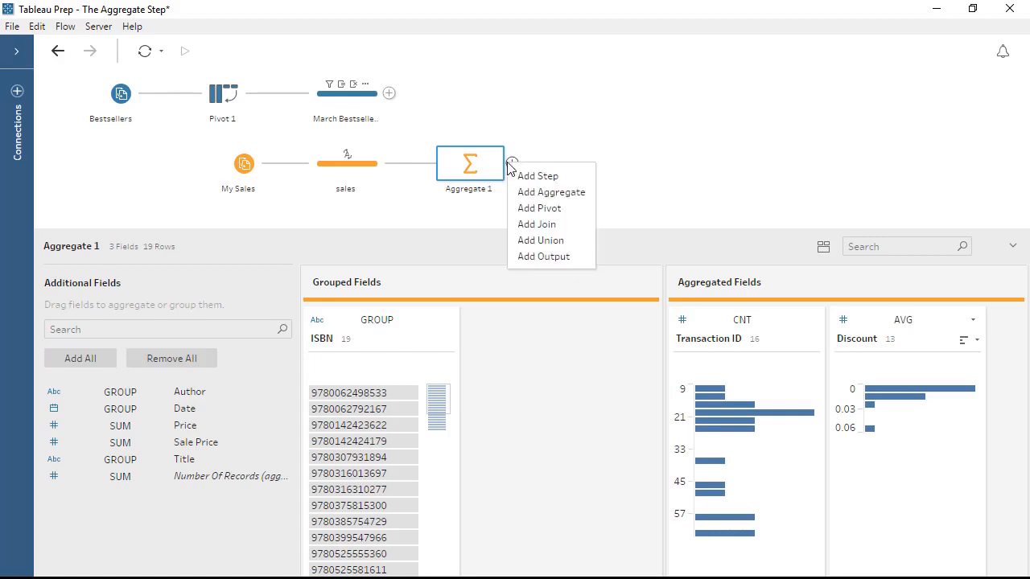
left_click(523, 173)
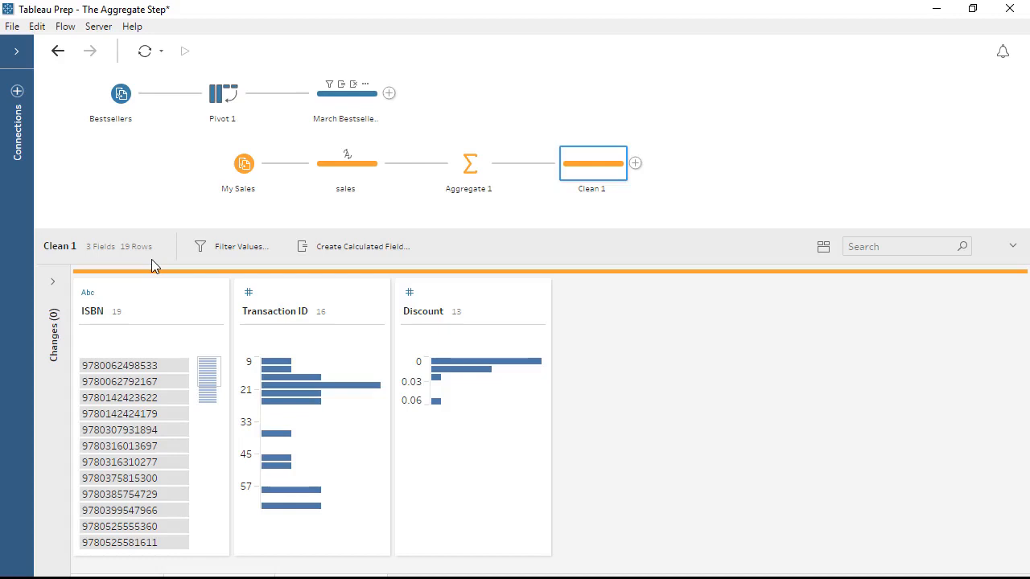
double_click(278, 313)
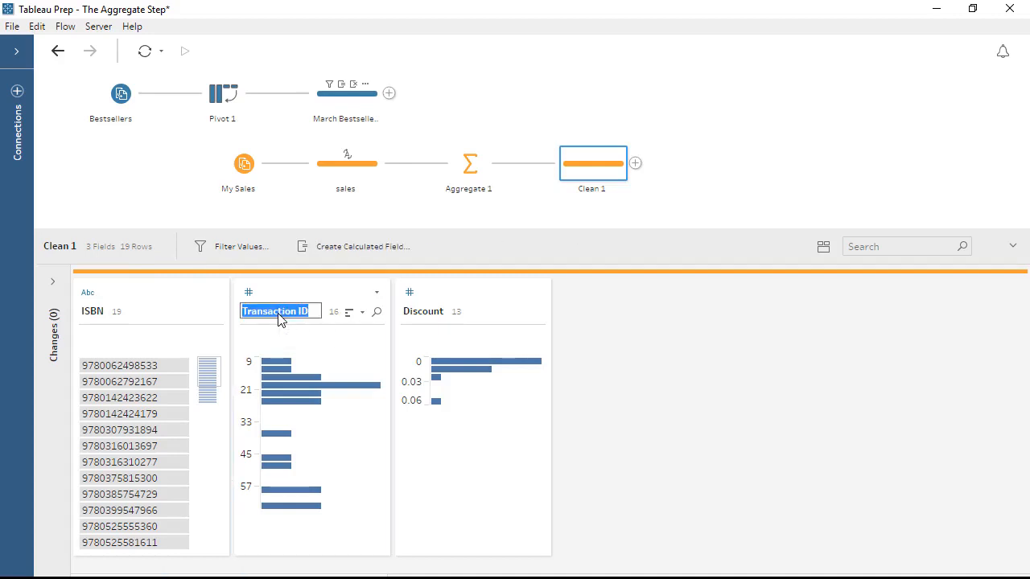
type("Number of Books Sold")
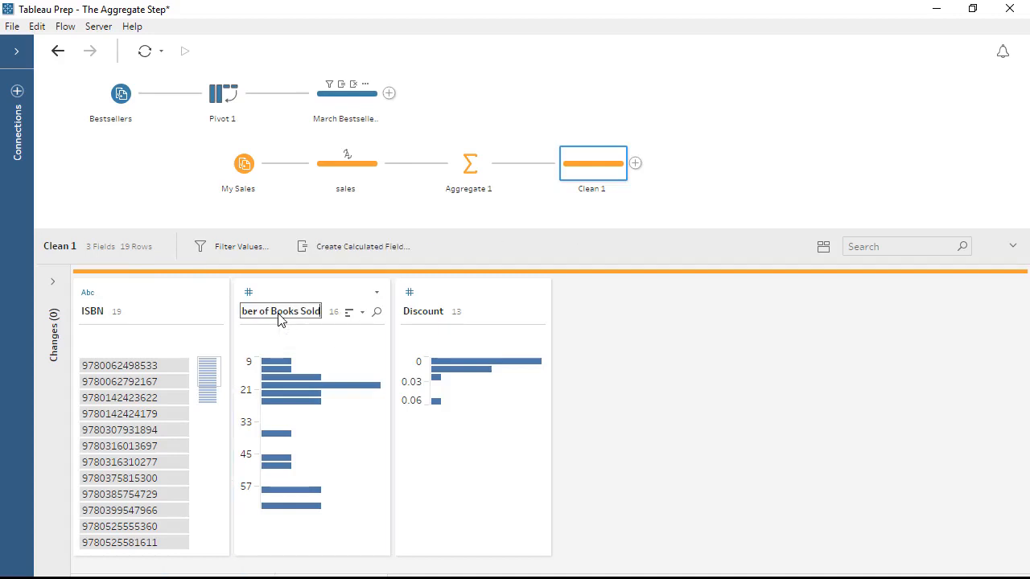
key("Return")
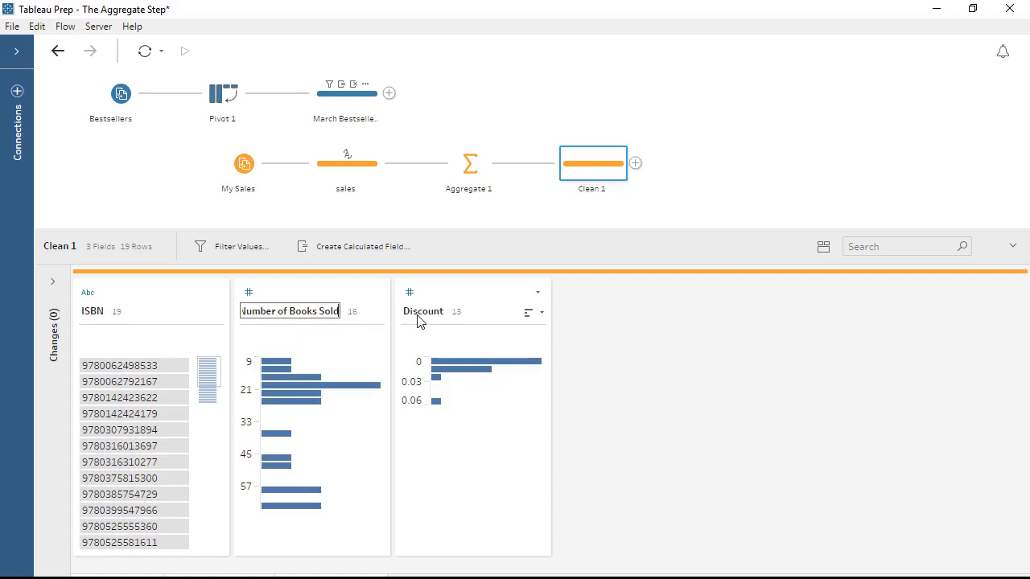
Step: Rename the Discount field in the cleaning step to "Avg Discount"
double_click(417, 315)
type("Avg Discount")
key("Return")
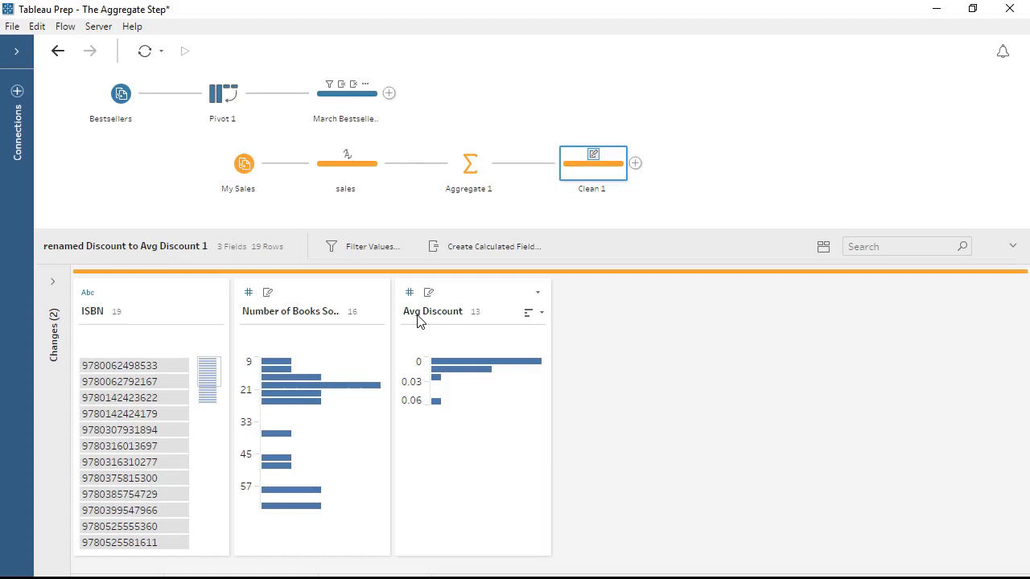
Step: Add Author and Title to the grouped fields of Aggregate 1 and check the result in Clean 1
left_click(462, 187)
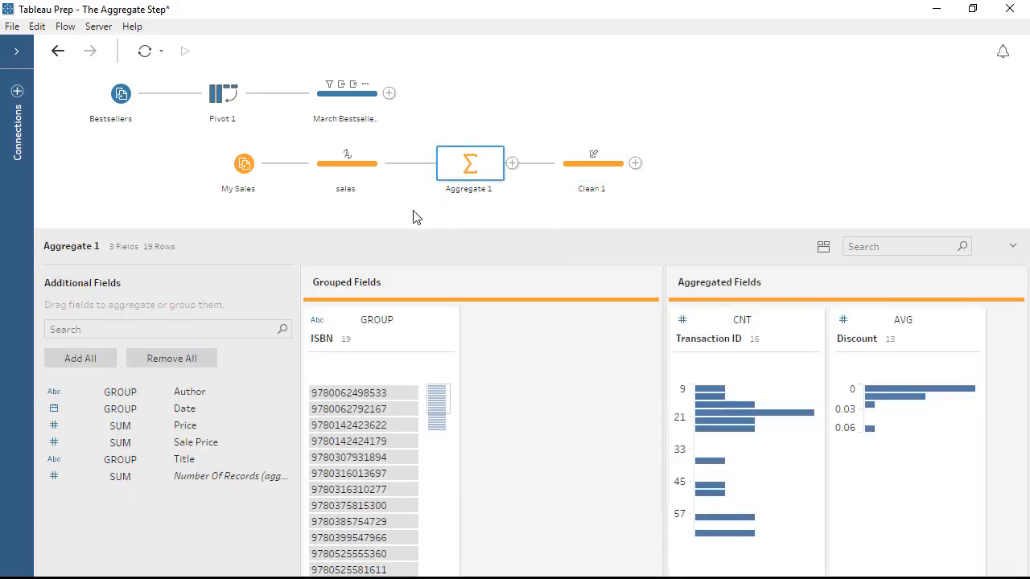
left_click_drag(214, 393, 503, 409)
left_click_drag(185, 443, 580, 394)
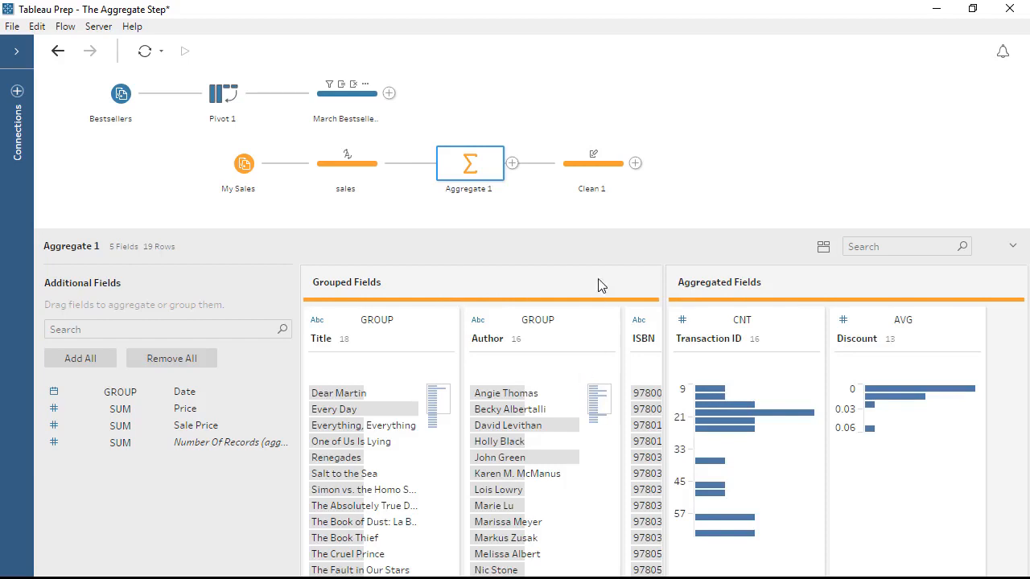
left_click(605, 172)
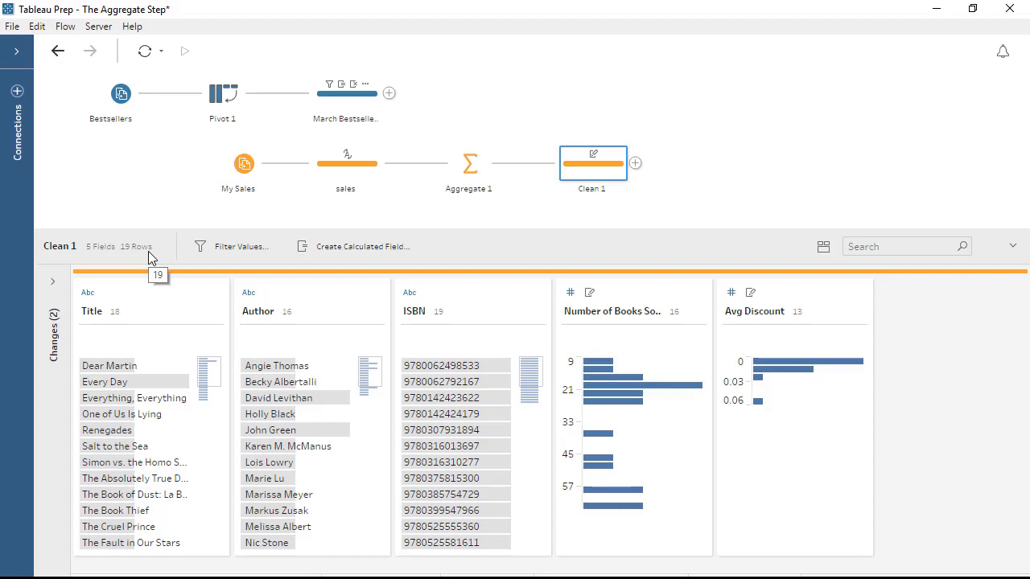
Step: Add Date to the grouped fields of Aggregate 1 and check the effect on Clean 1
left_click(469, 171)
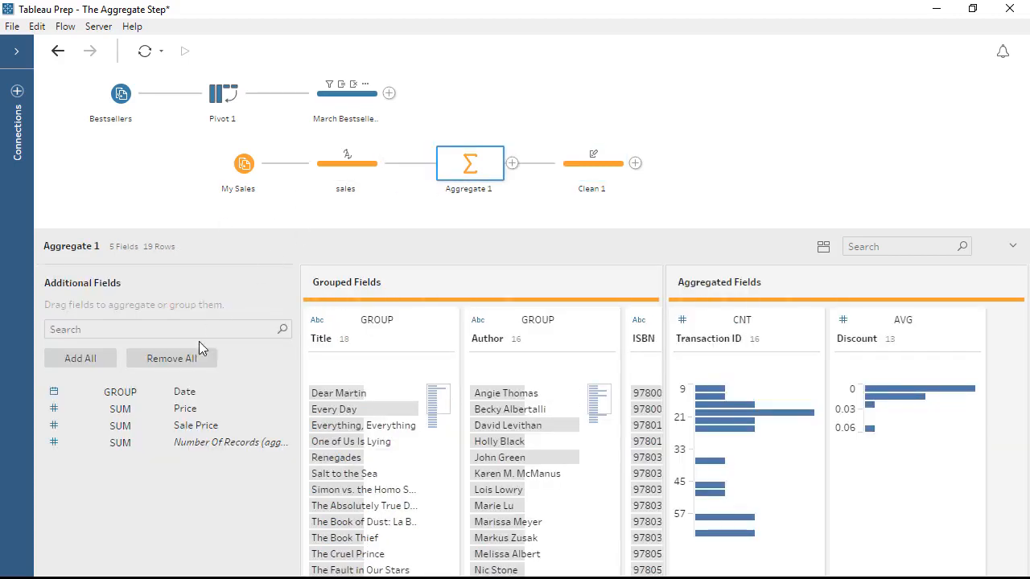
left_click_drag(184, 392, 391, 396)
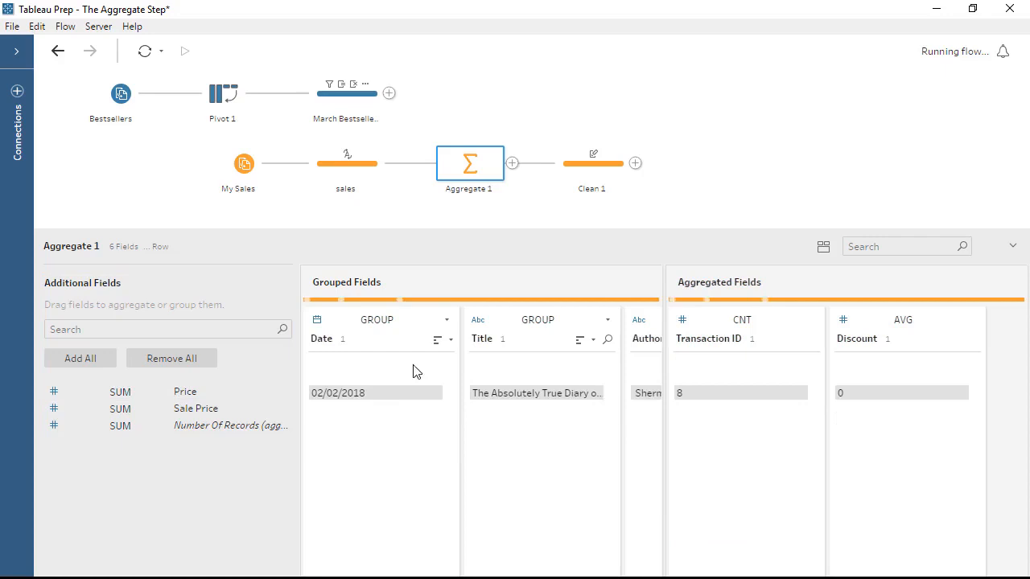
left_click(592, 177)
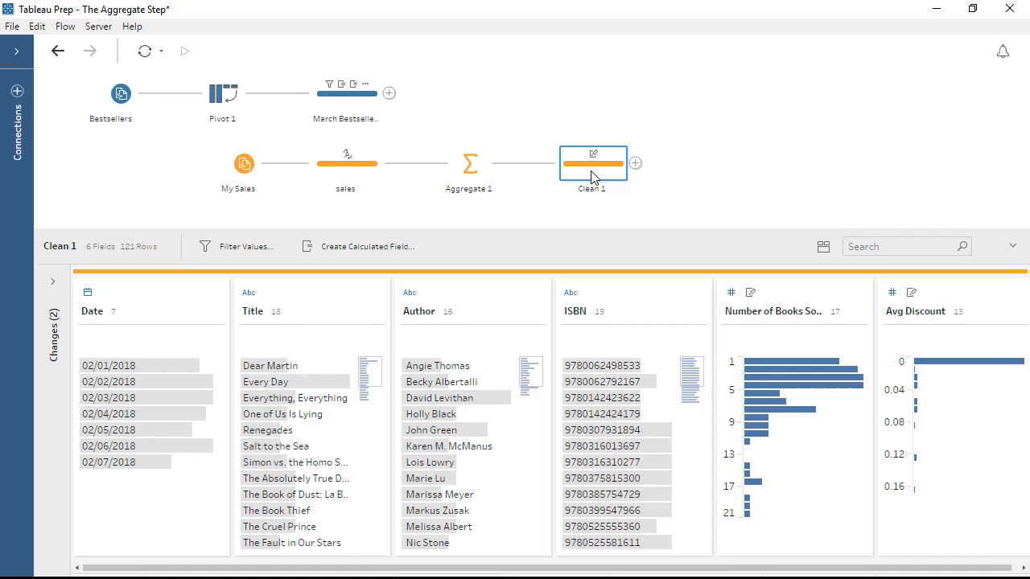
Step: Remove Date, Title and Author from the grouped fields of Aggregate 1 and review Clean 1
left_click(475, 177)
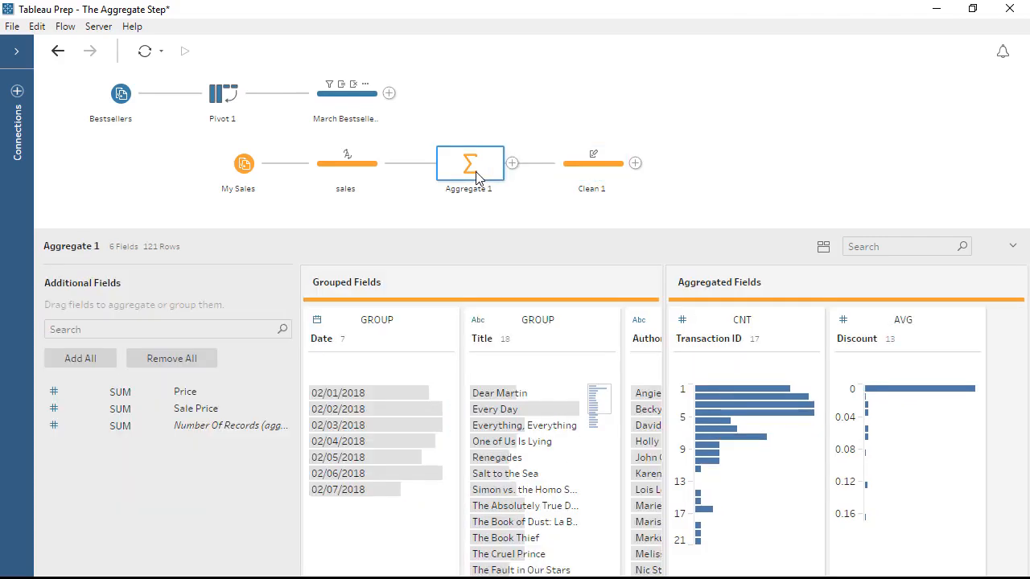
left_click_drag(409, 356, 185, 461)
left_click_drag(392, 341, 260, 390)
left_click_drag(486, 338, 195, 407)
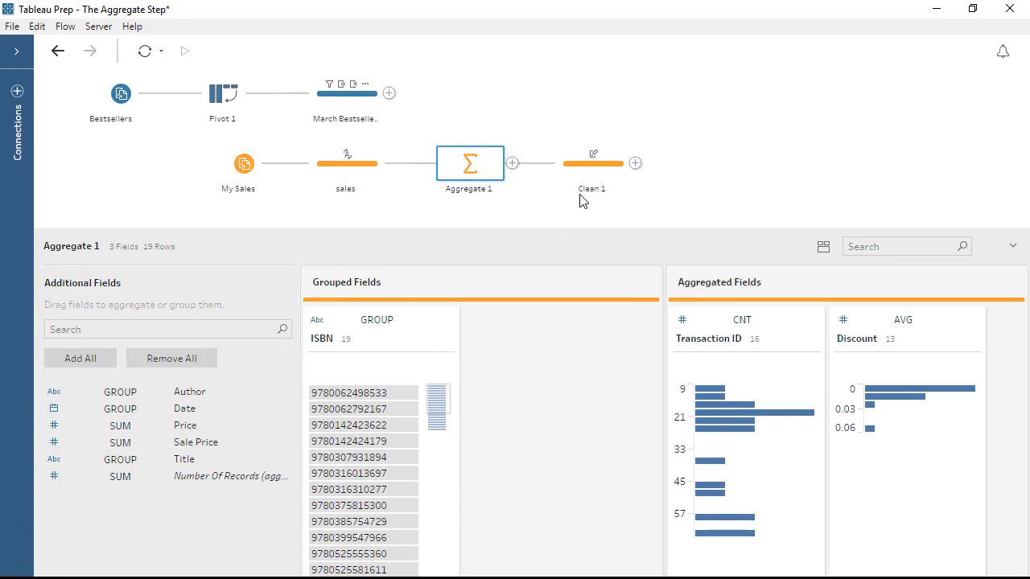
left_click(604, 176)
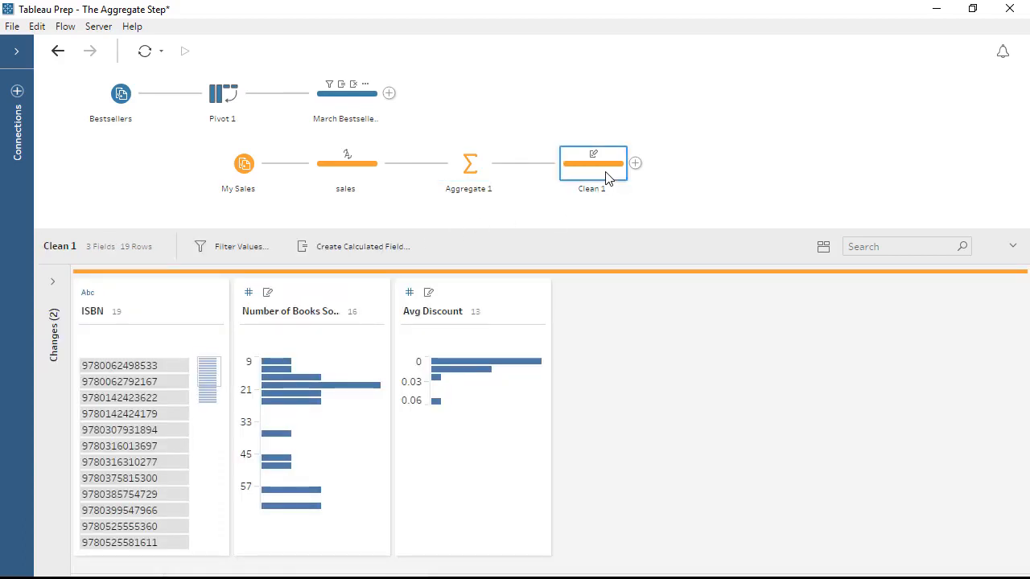
Step: Join Clean 1 with March Bestsellers and change the join type to keep all March Bestsellers rows
left_click_drag(607, 175, 393, 95)
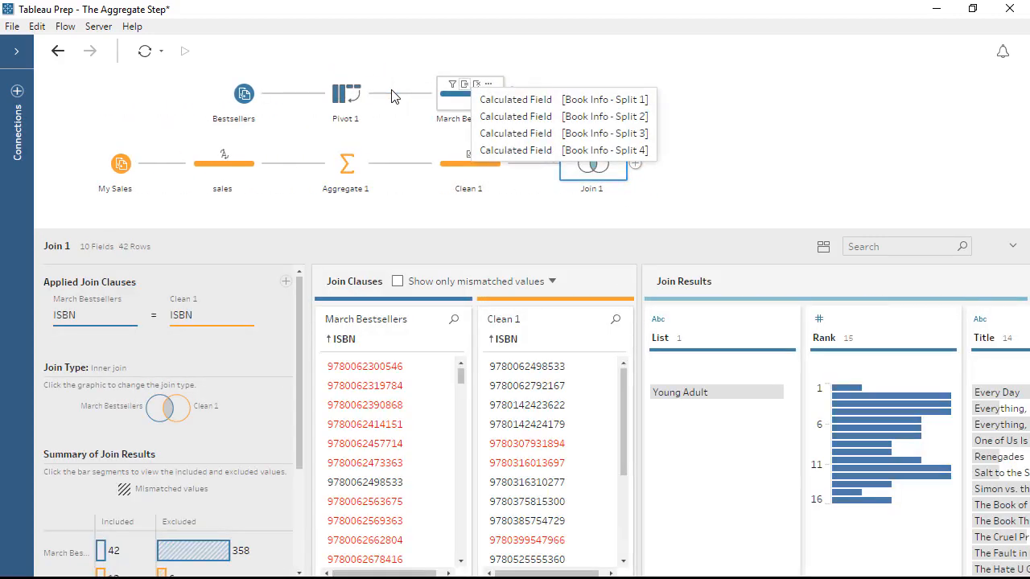
left_click_drag(299, 323, 291, 403)
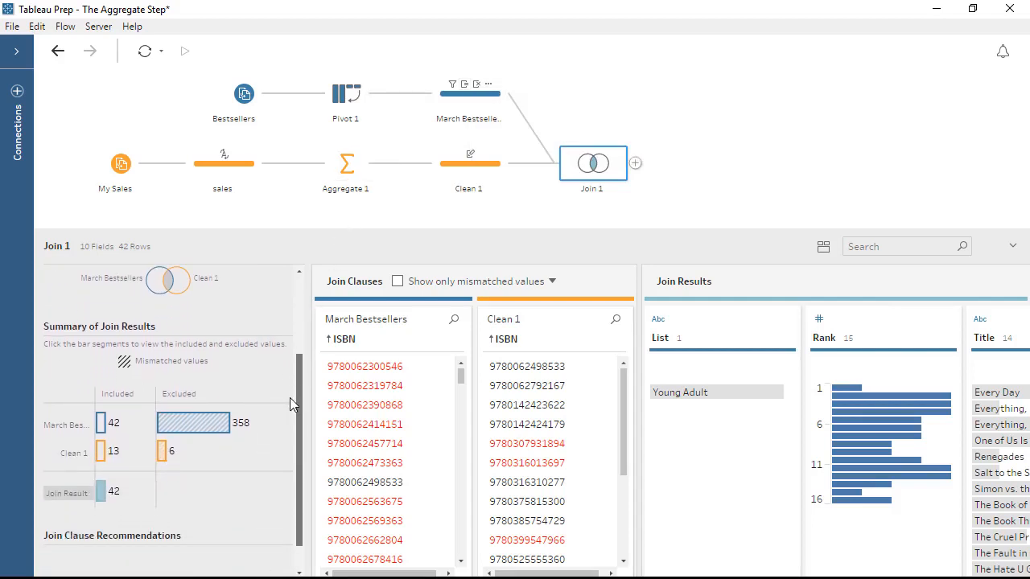
left_click(152, 287)
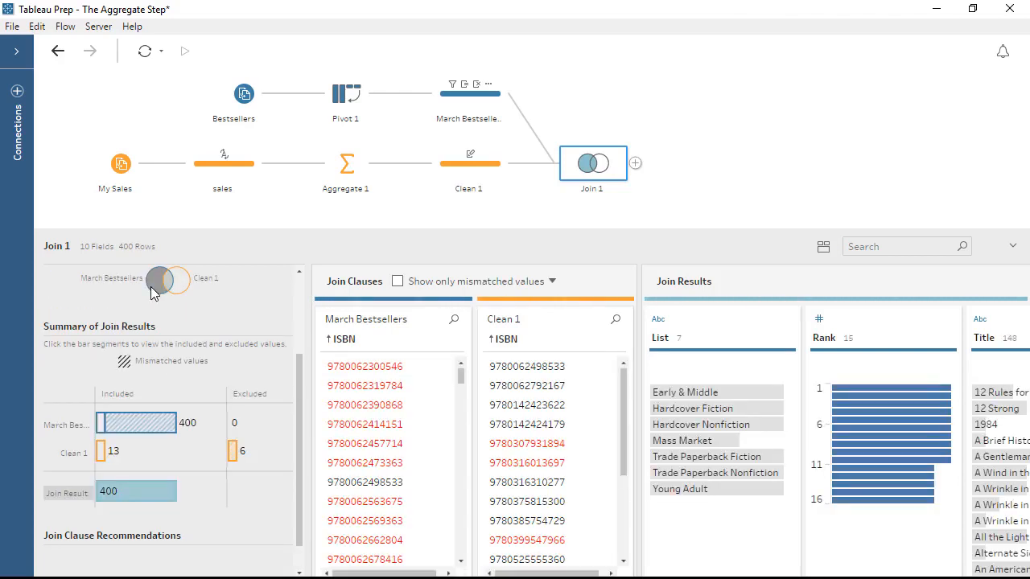